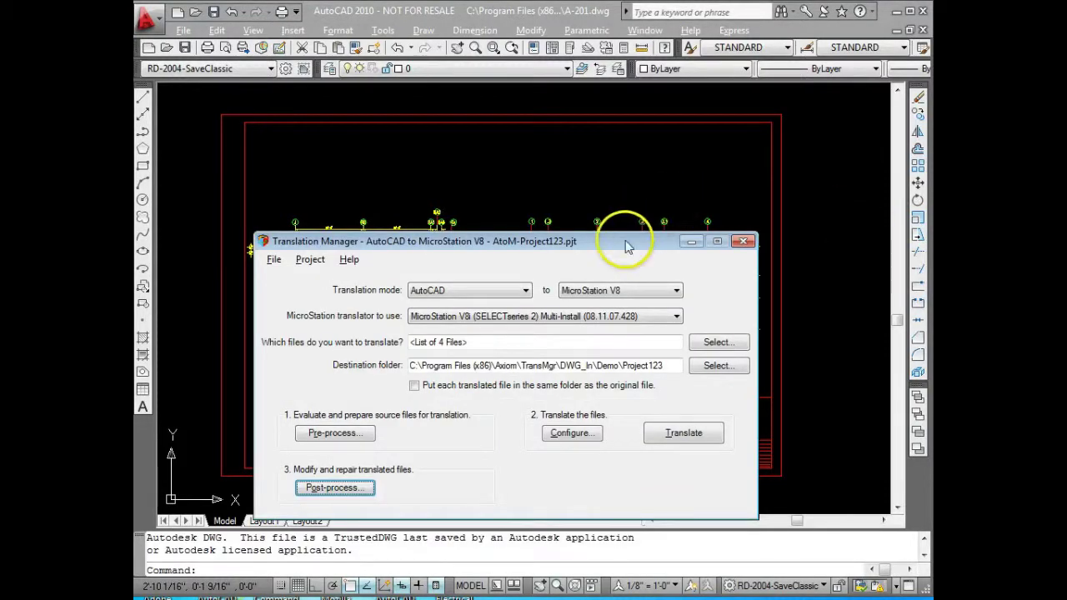
Step: Move Translation Manager aside and bring the A-201 drawing in AutoCAD 2010 to the front
left_click_drag(624, 238, 650, 209)
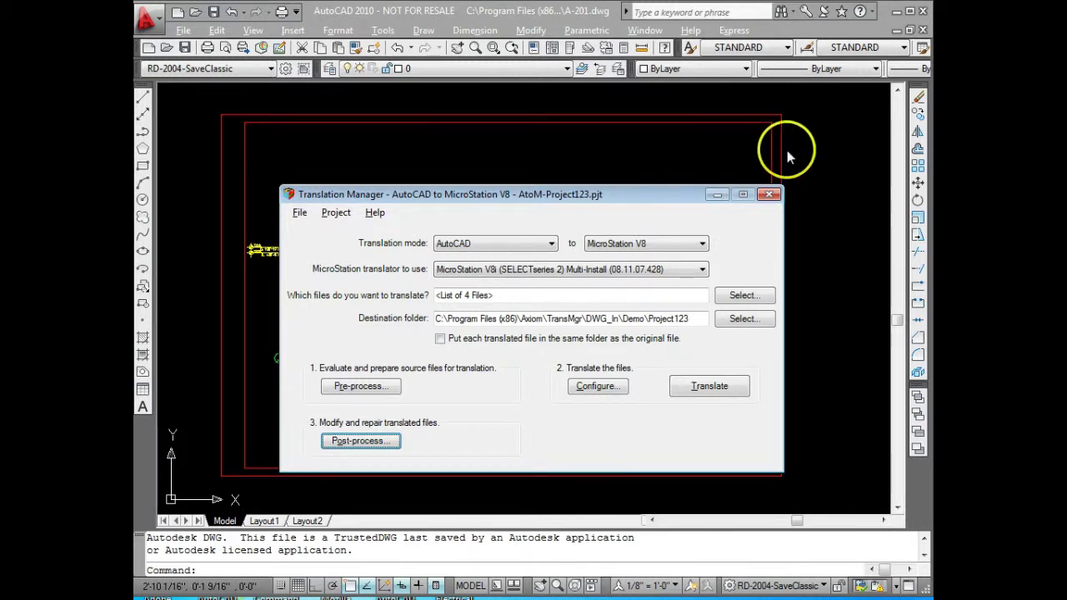
left_click(817, 124)
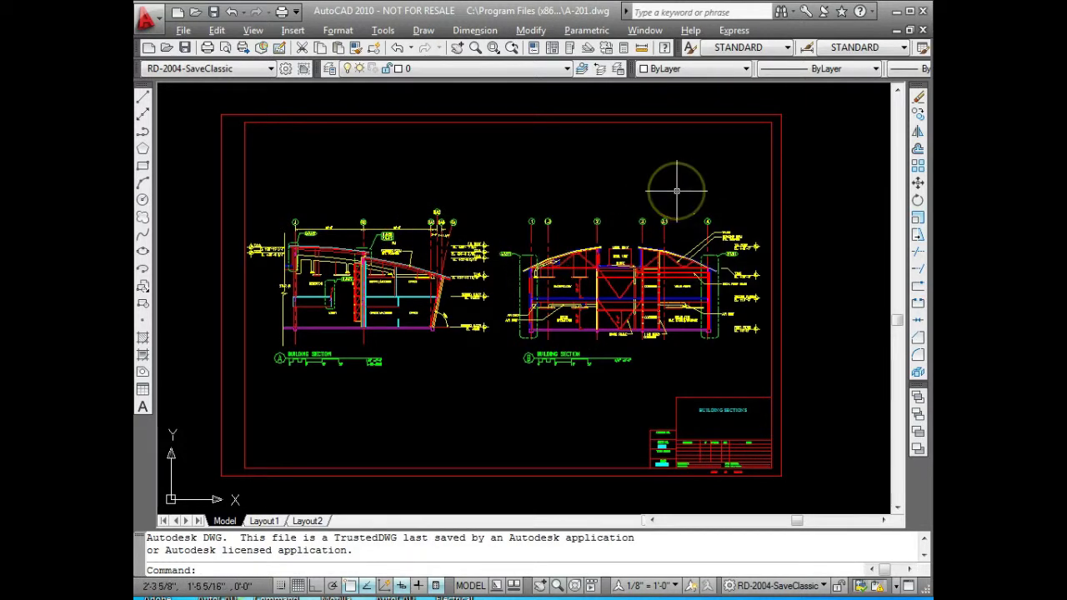
Step: Close A-201.dwg, minimize AutoCAD, and show the Choose Files to Process list of four drawings
left_click(923, 30)
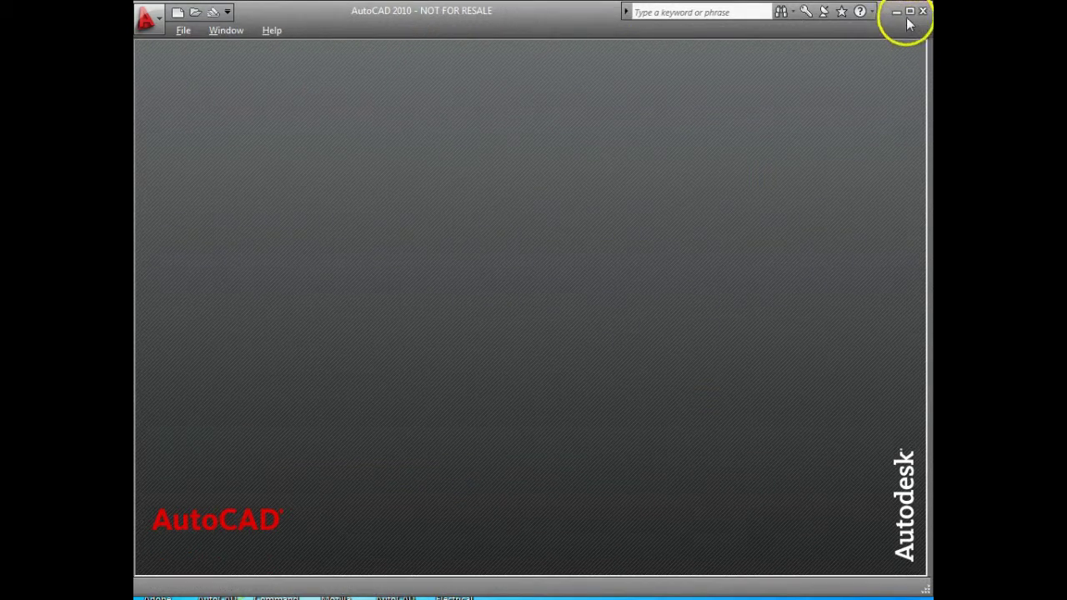
left_click(897, 12)
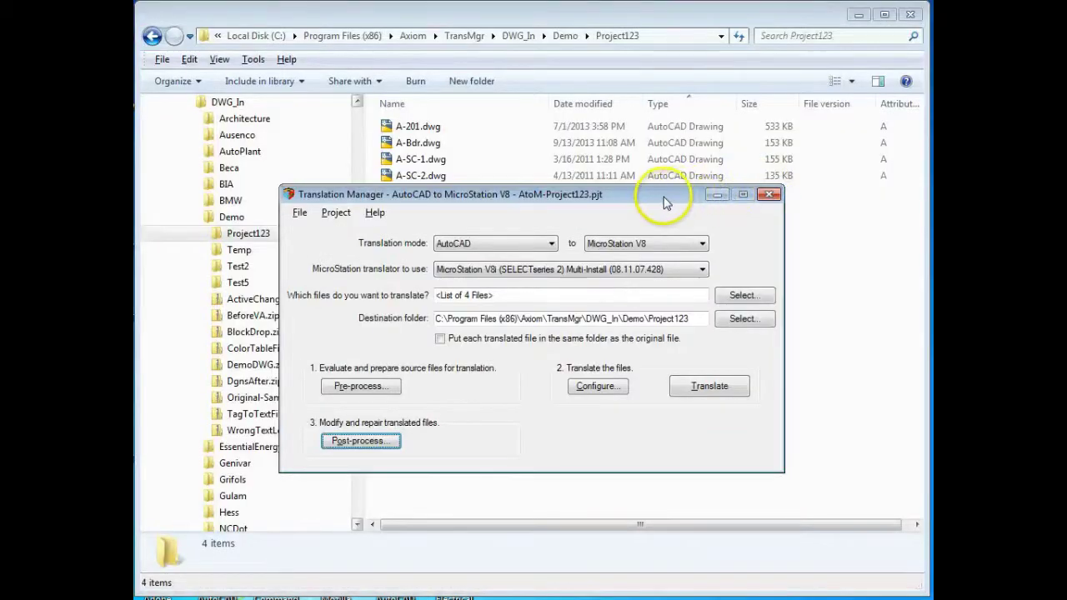
left_click_drag(664, 200, 639, 237)
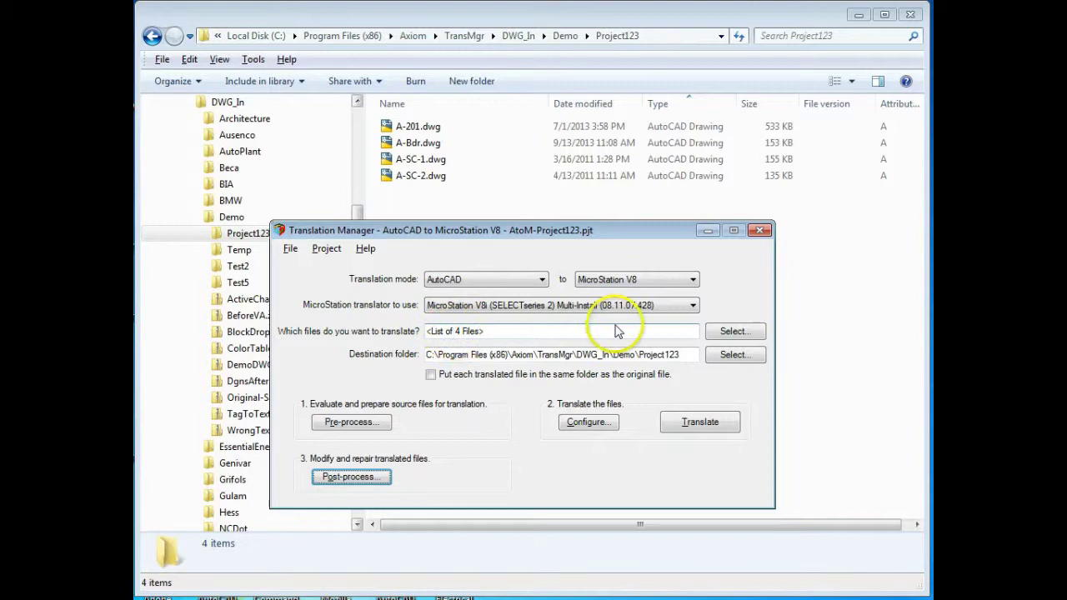
left_click(732, 331)
left_click_drag(564, 174, 347, 212)
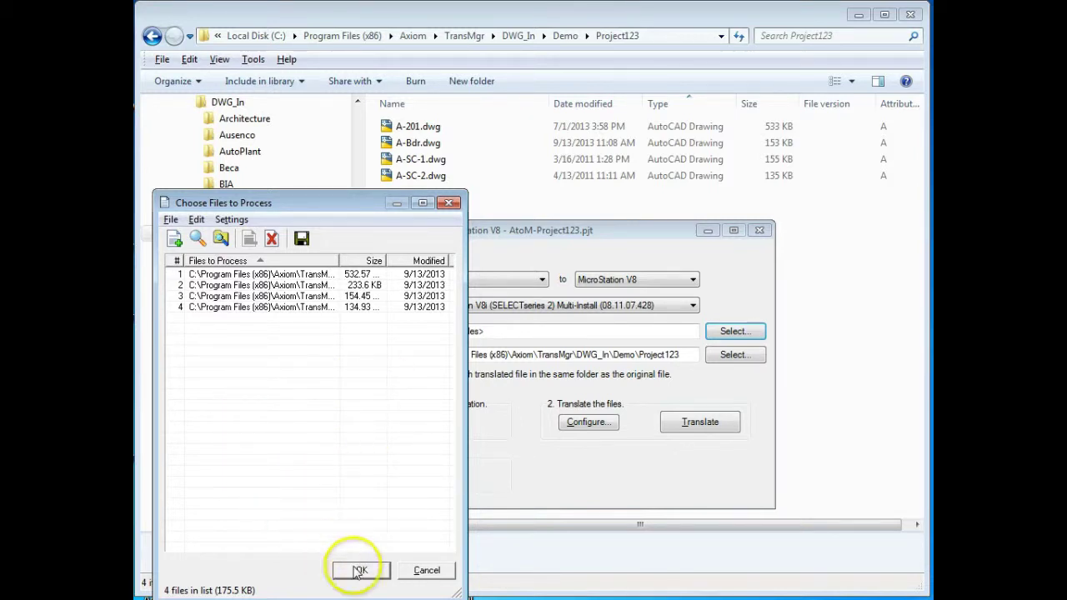
Step: Add all four .dwg drawings from the Demo folder and confirm the list of 4 files
left_click(175, 239)
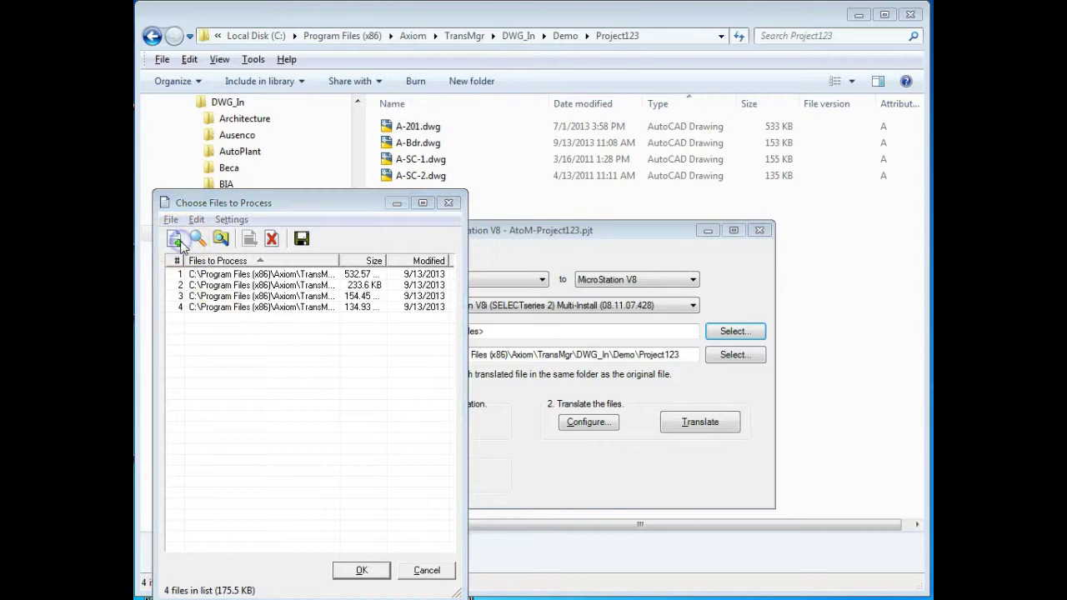
left_click_drag(524, 463, 464, 398)
left_click(708, 593)
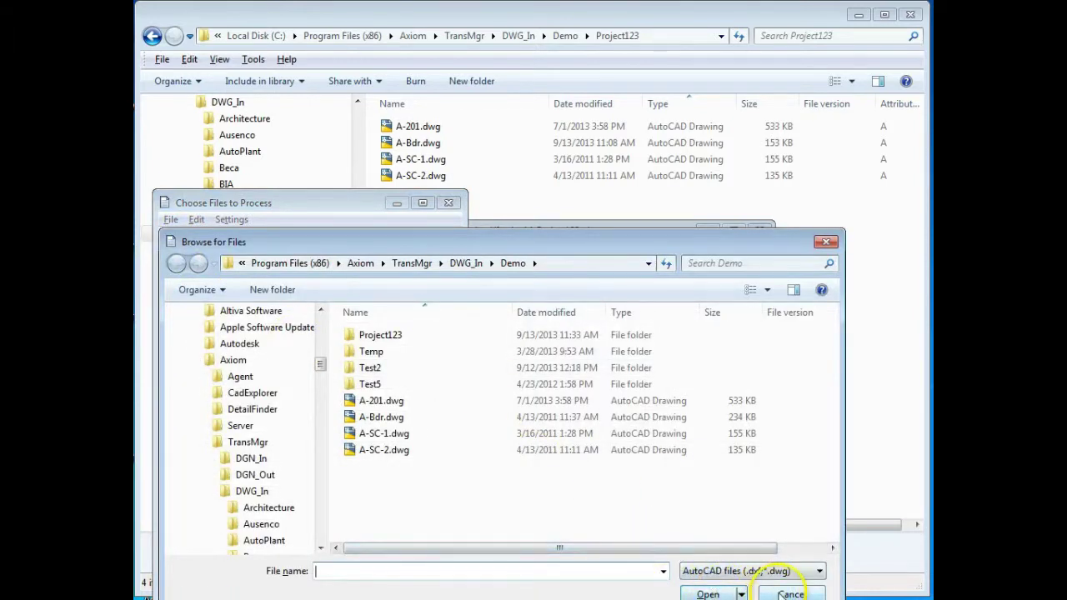
left_click(361, 570)
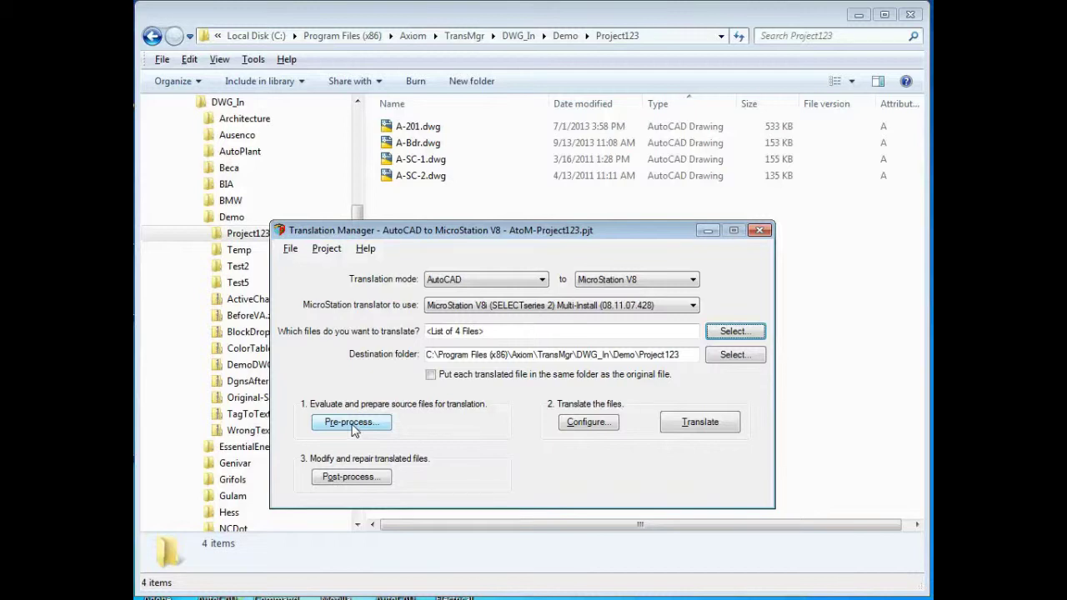
Step: Pre-process the four drawings, creating six AtoM-Project123 .dat files in Project123, then close pre-processing
left_click(351, 426)
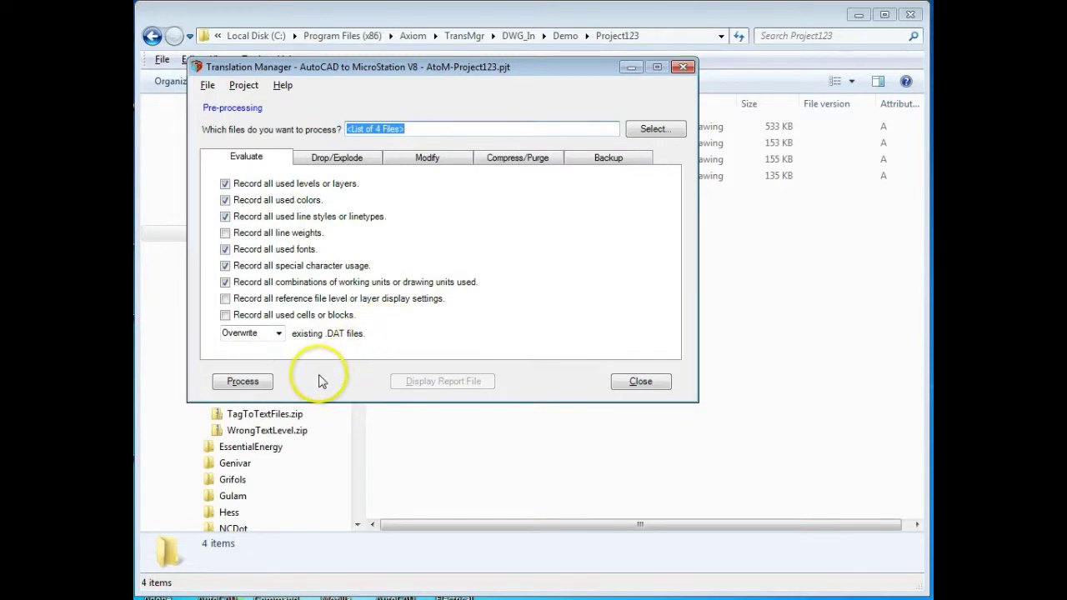
left_click(261, 385)
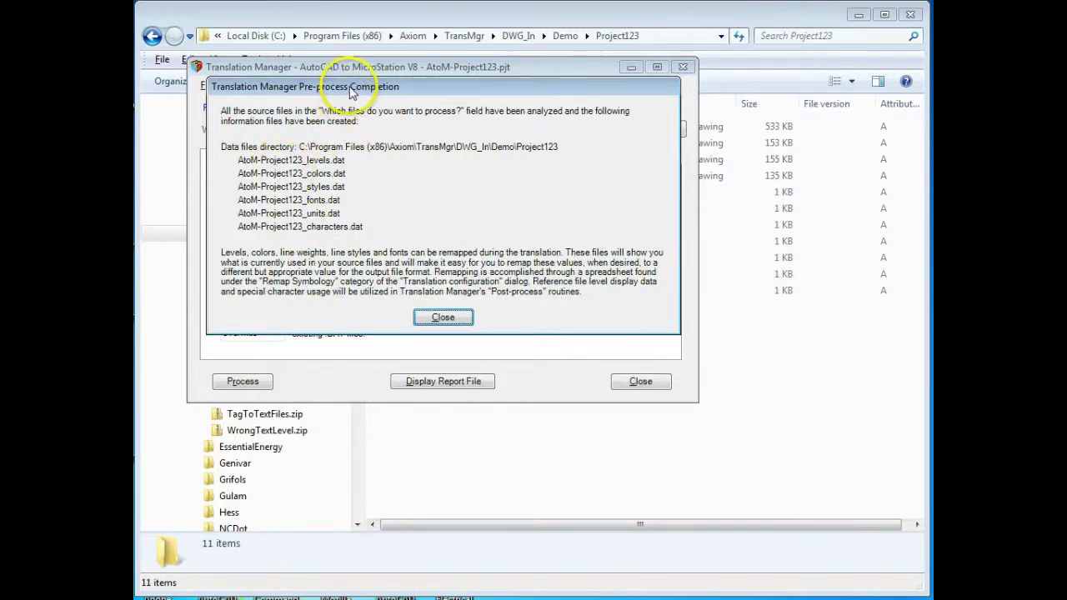
left_click(434, 317)
left_click_drag(457, 66, 483, 132)
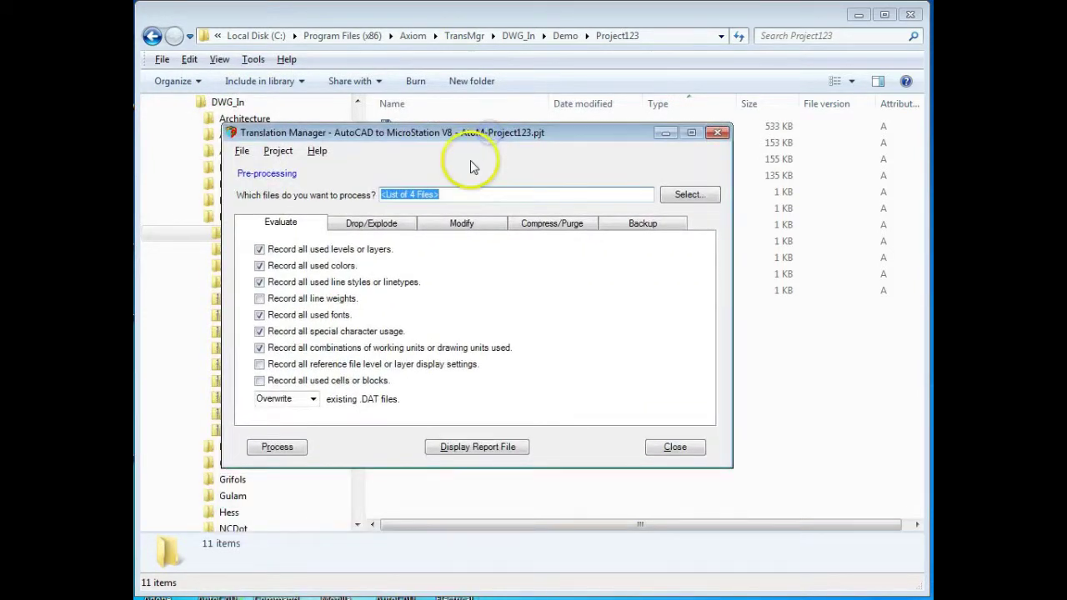
left_click(675, 446)
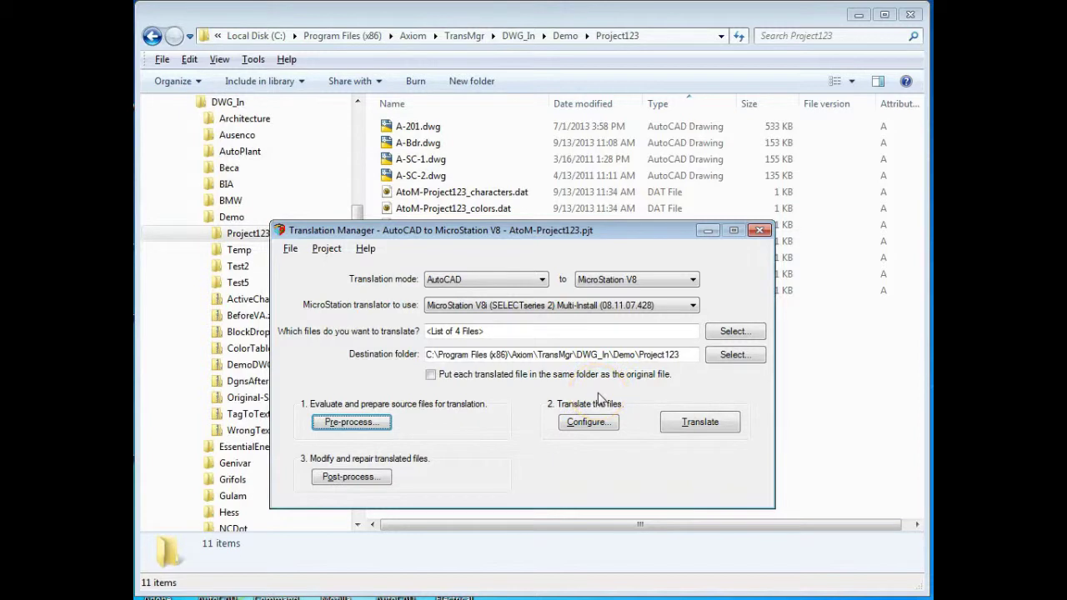
Step: Open the translation configuration, check Inches and US Survey Feet units and the DGN seed file, then close
left_click(593, 425)
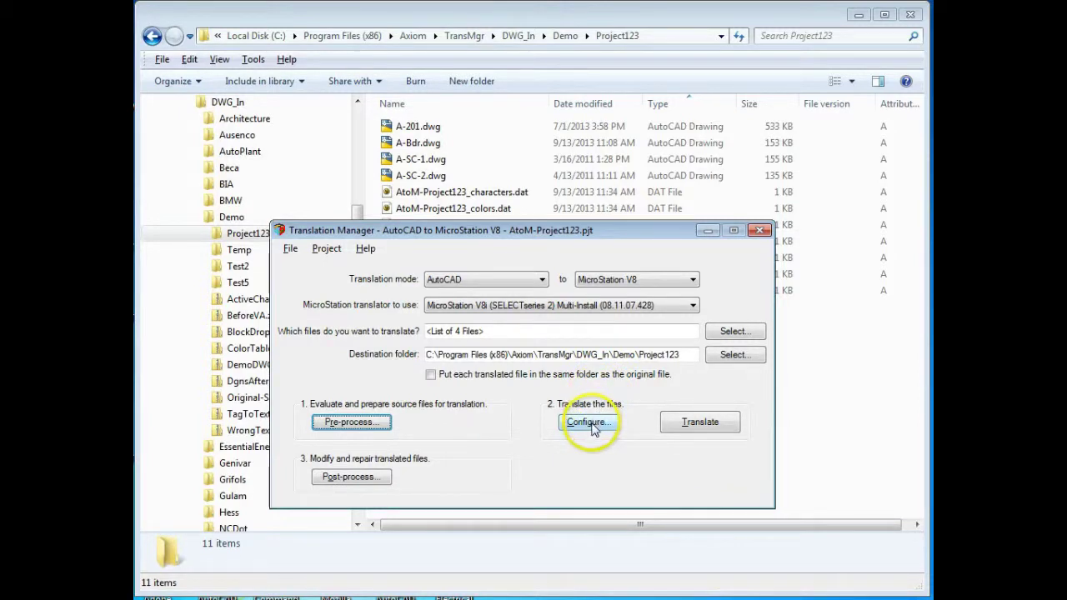
left_click(592, 424)
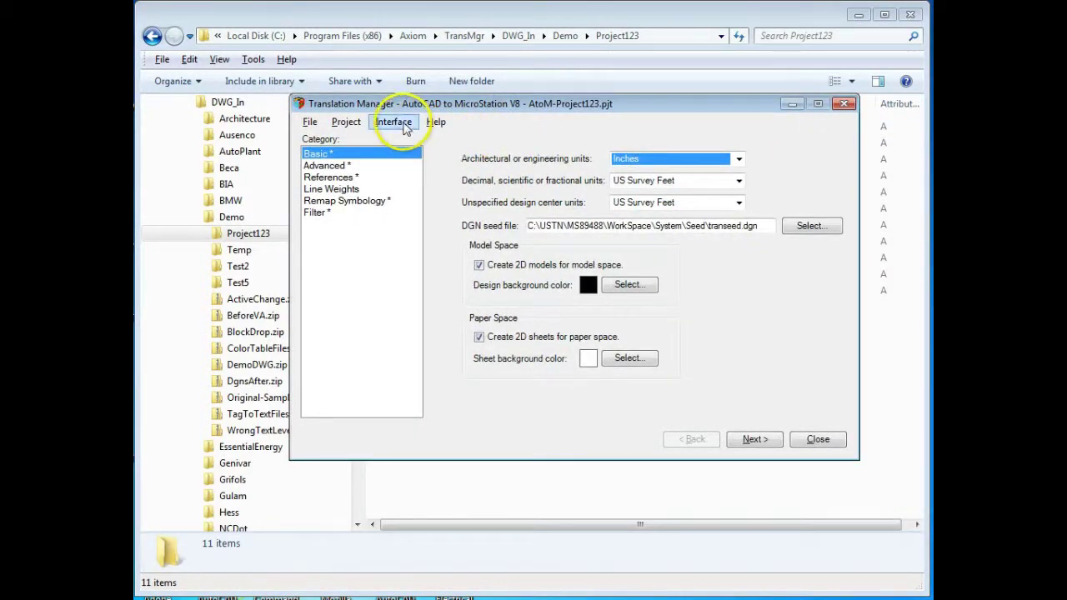
left_click(393, 123)
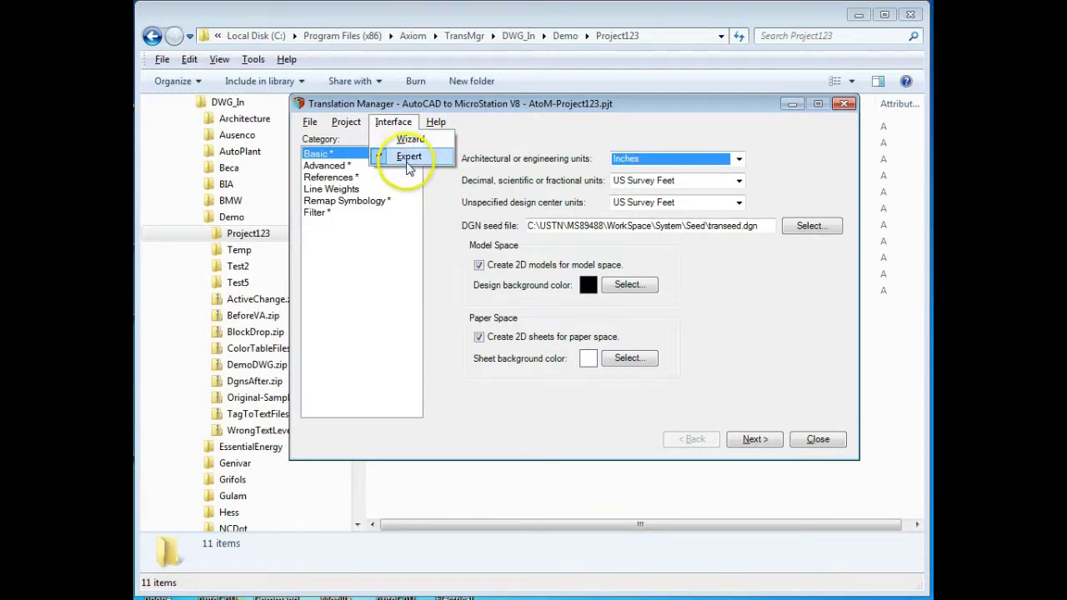
left_click(409, 165)
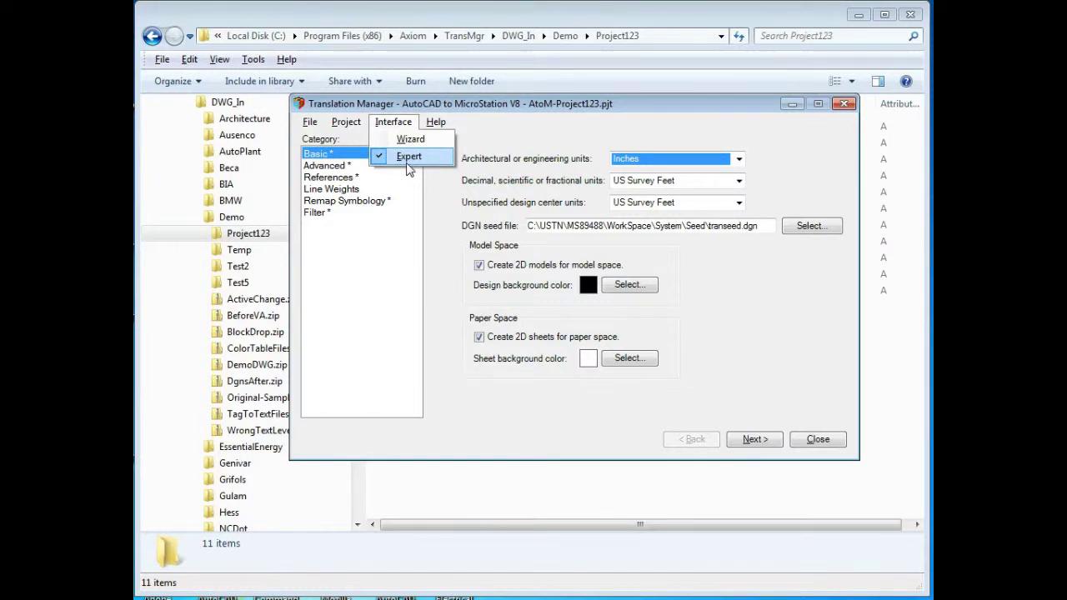
left_click(444, 227)
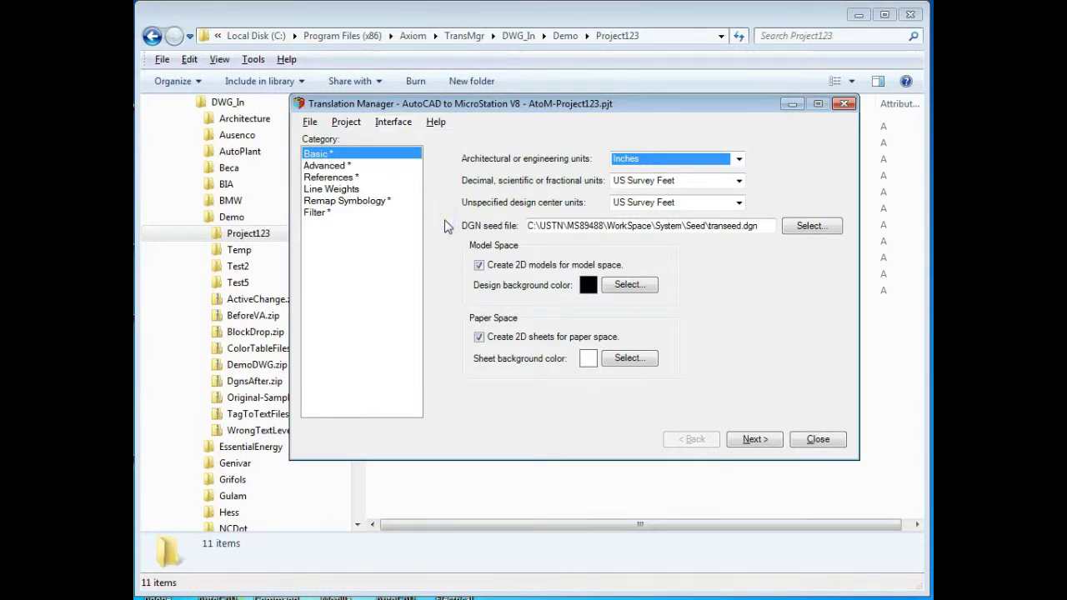
left_click(445, 233)
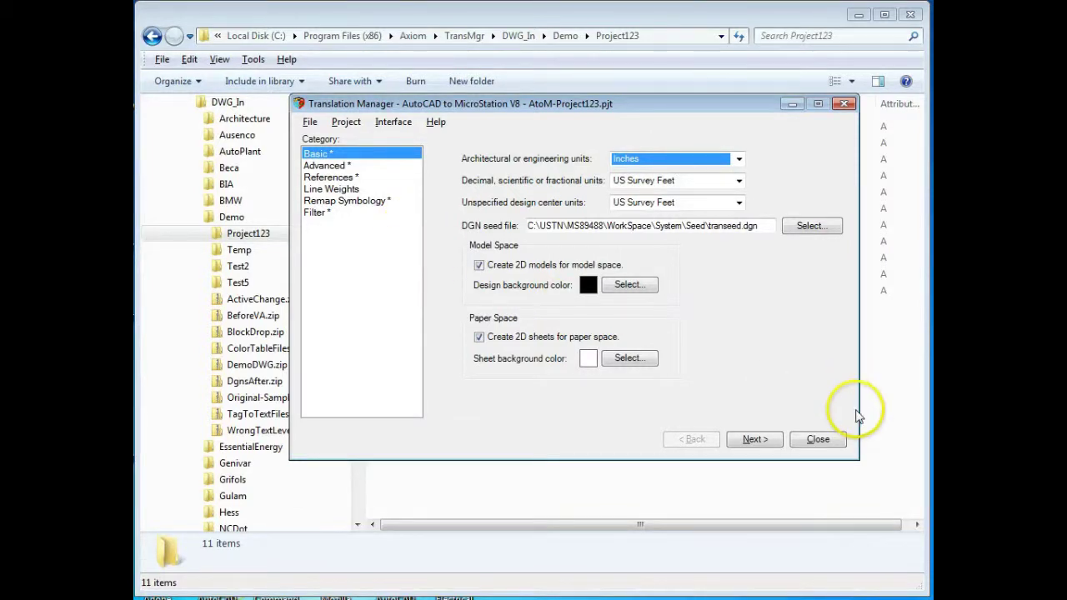
left_click(815, 440)
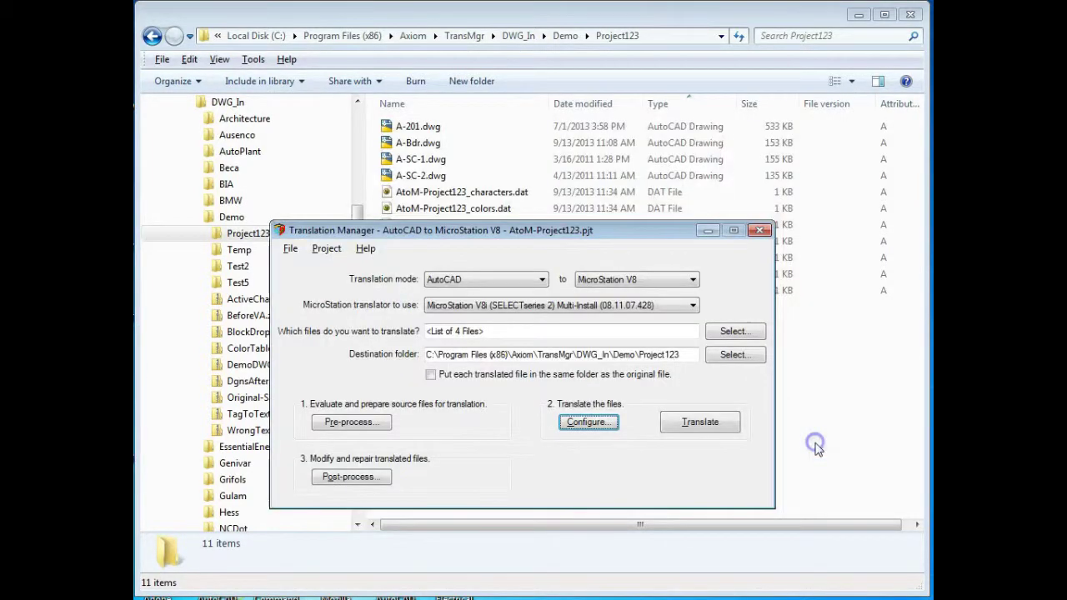
Step: Translate the four drawings to MicroStation V8 DGN, confirm 4 successful results, and check the new .dgn files
left_click(695, 423)
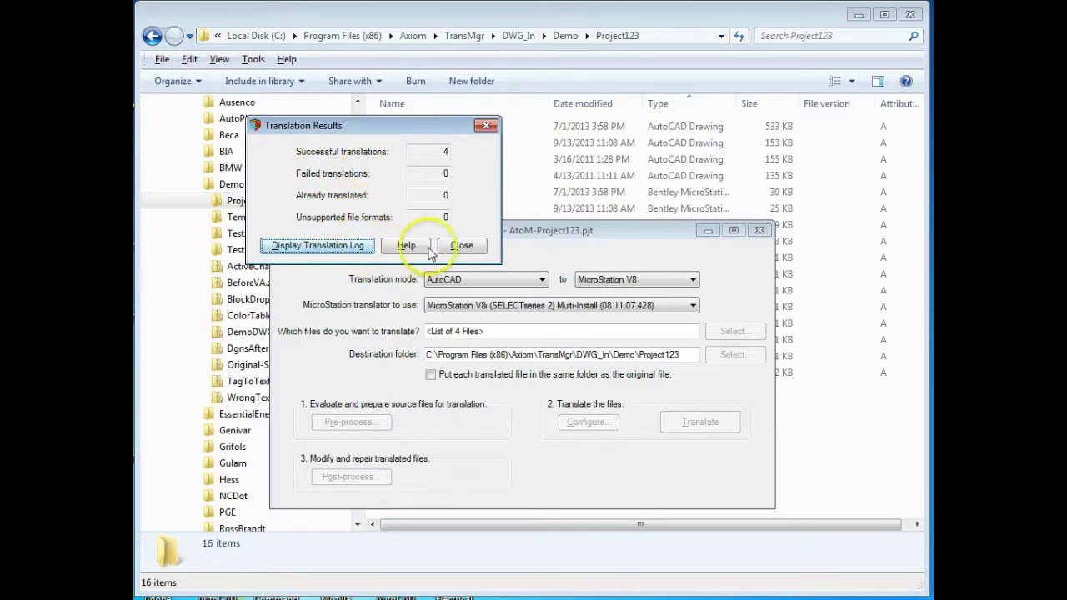
left_click(463, 246)
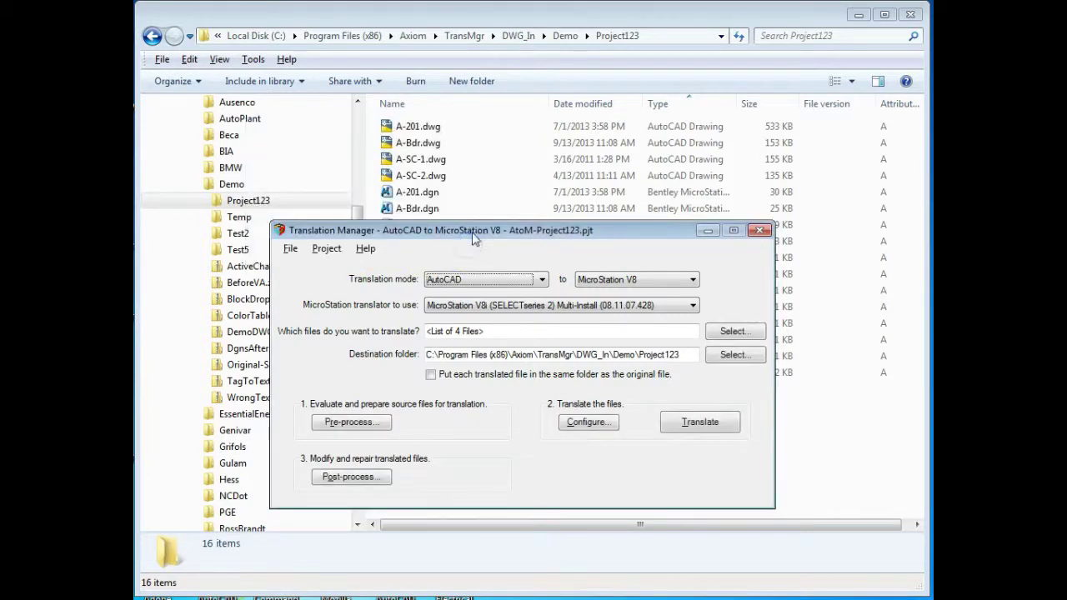
left_click_drag(473, 230, 746, 242)
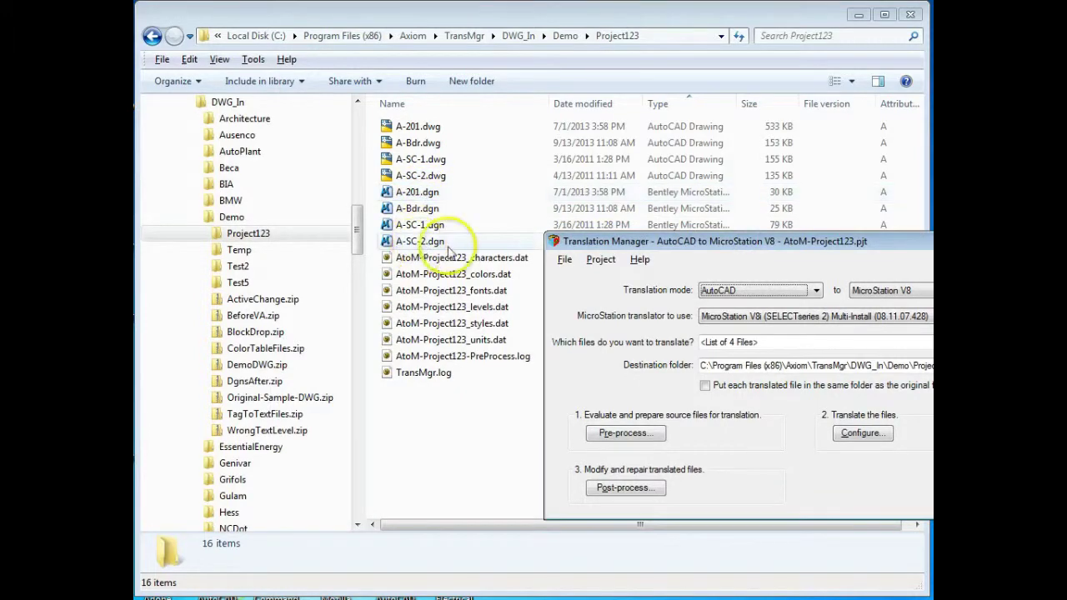
left_click_drag(638, 247, 392, 233)
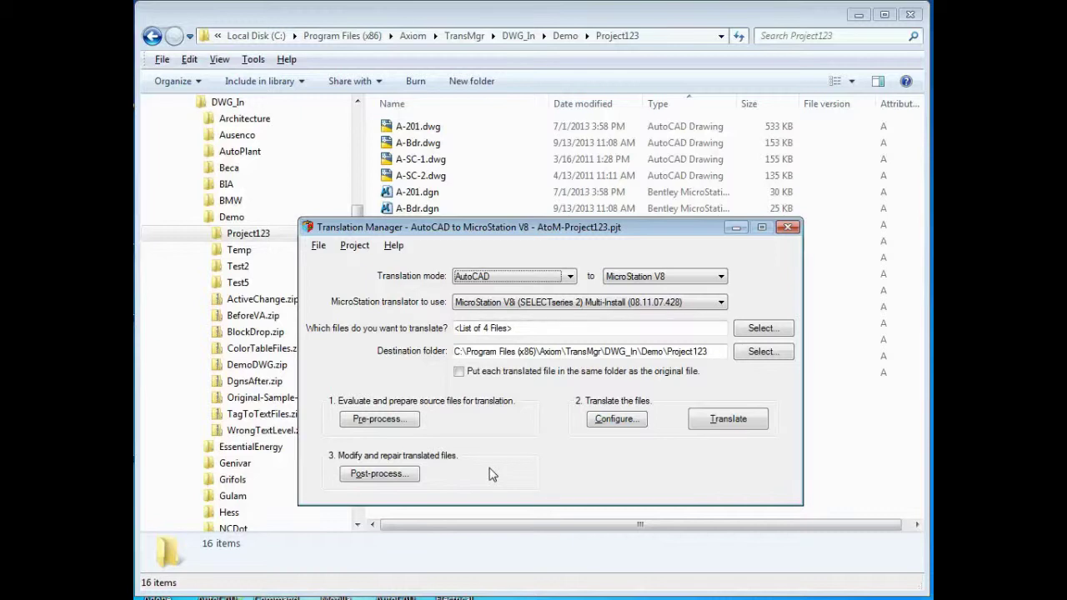
Step: Review the Drop/Explode, Modify and Compress/Purge options, then post-process the four DGN files
left_click(379, 473)
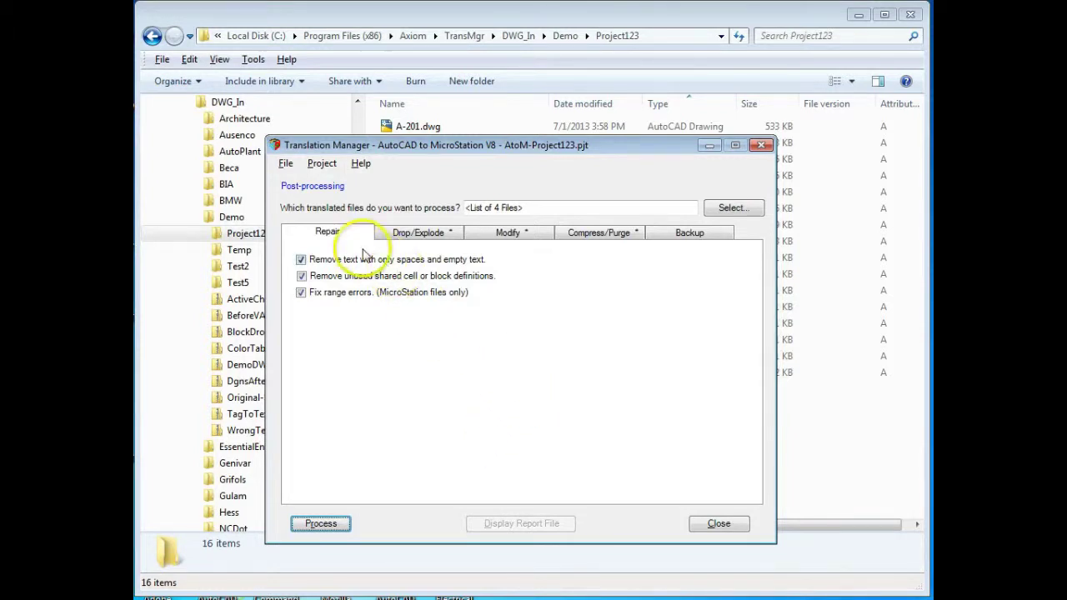
left_click(410, 232)
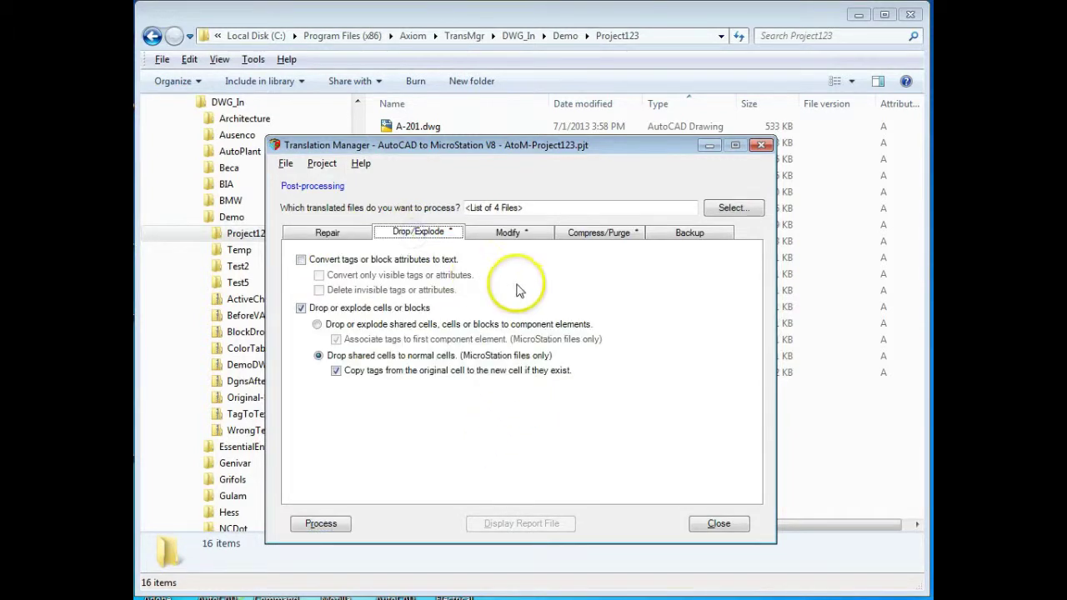
left_click(528, 236)
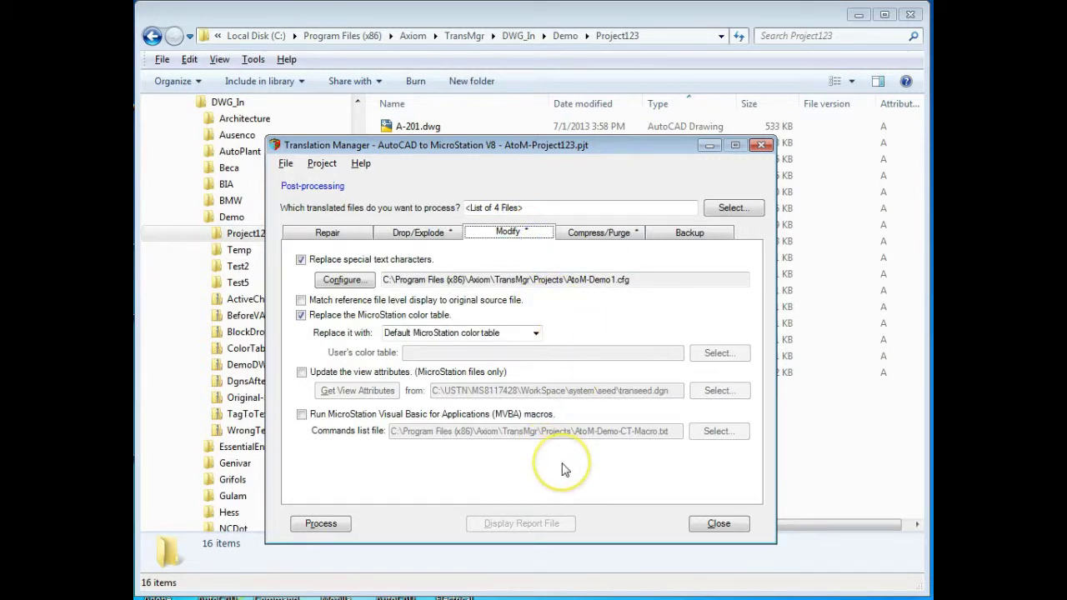
left_click(616, 236)
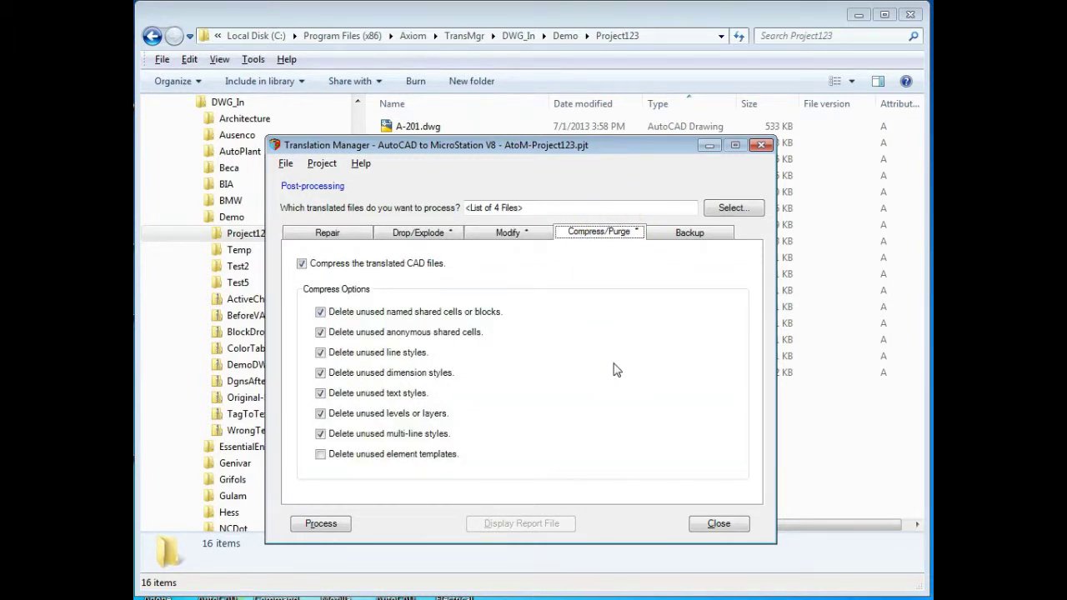
left_click(696, 268)
left_click(313, 522)
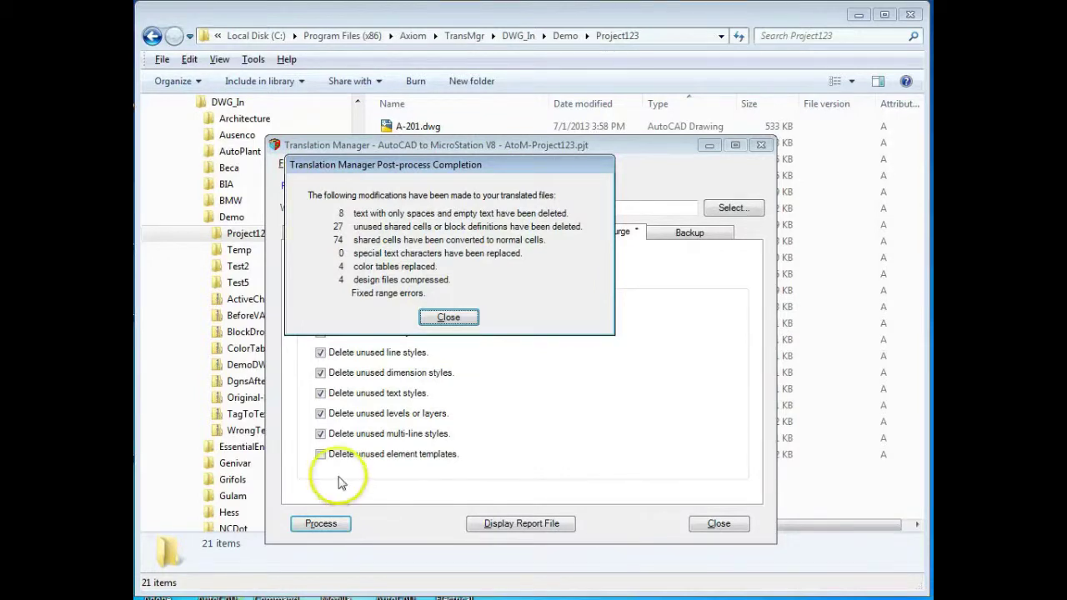
left_click(450, 318)
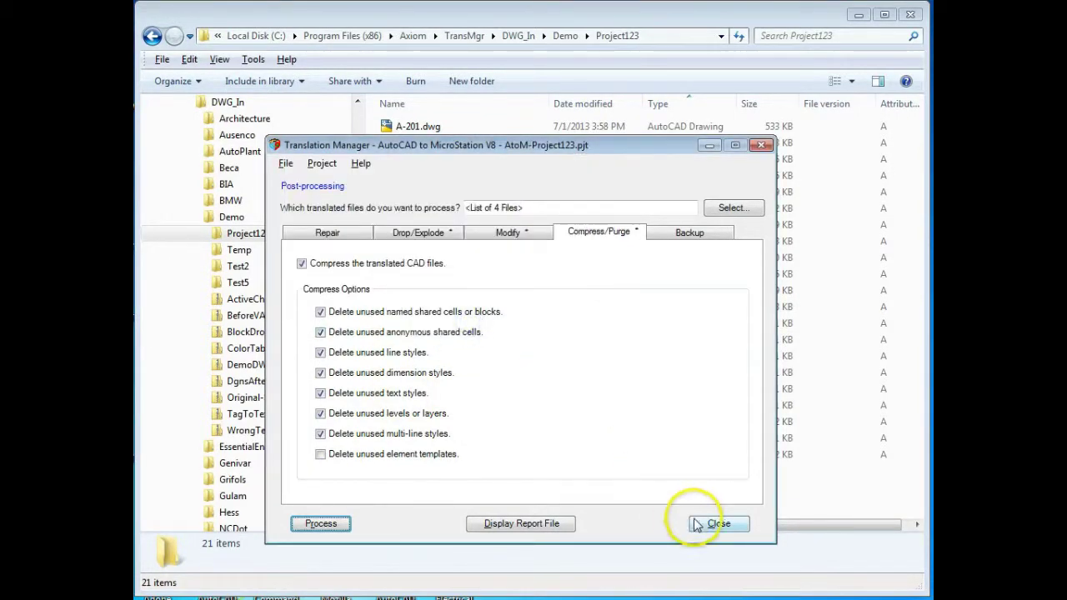
Step: Open A-201.dgn in MicroStation V8i and fit the view to both building sections and the title block
left_click(719, 526)
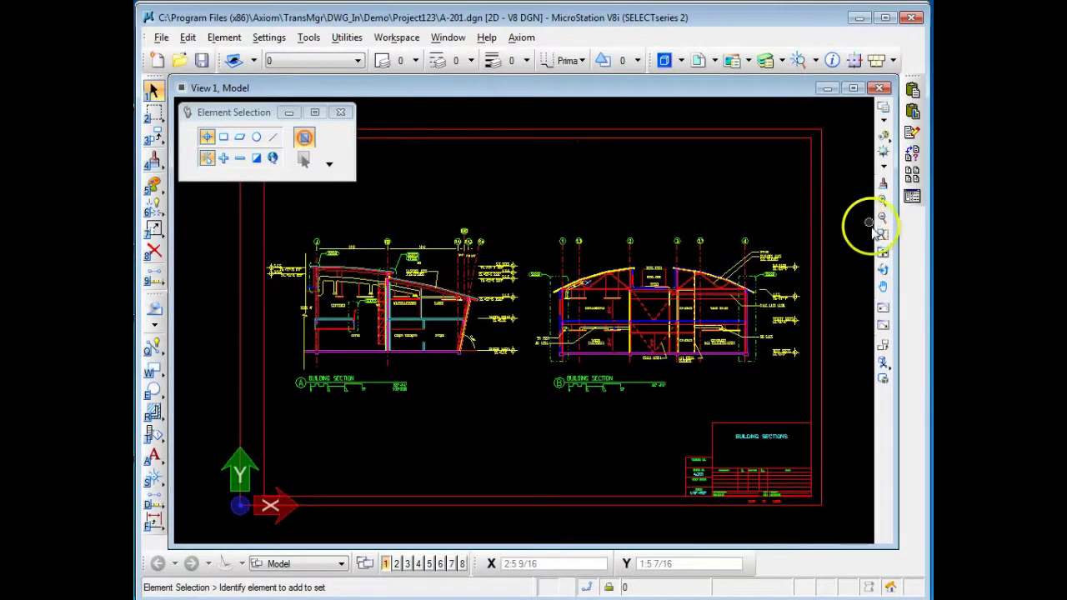
left_click(882, 252)
right_click(788, 209)
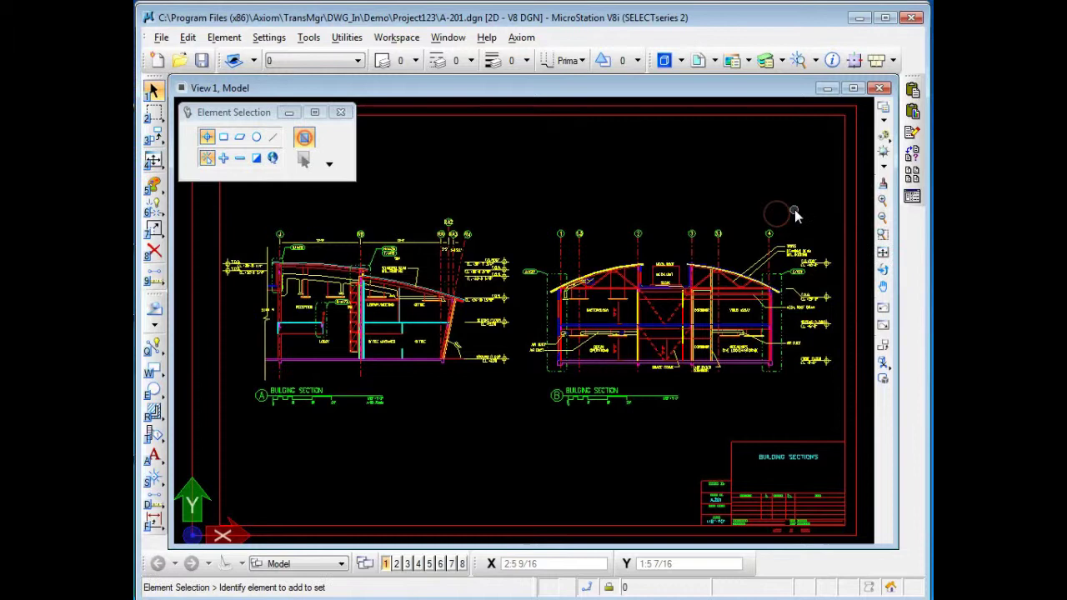